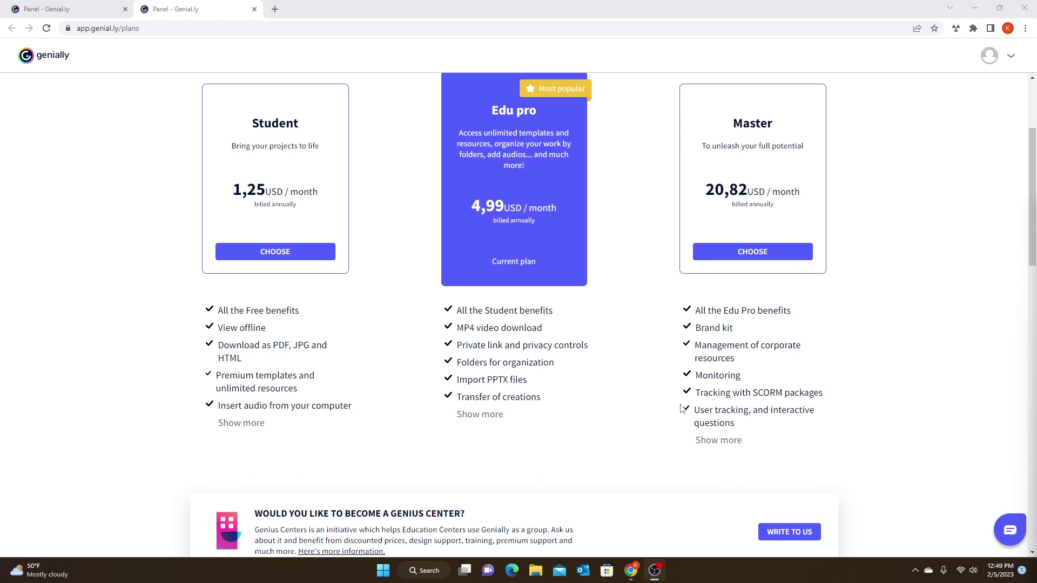
scroll(587, 361, up, 3)
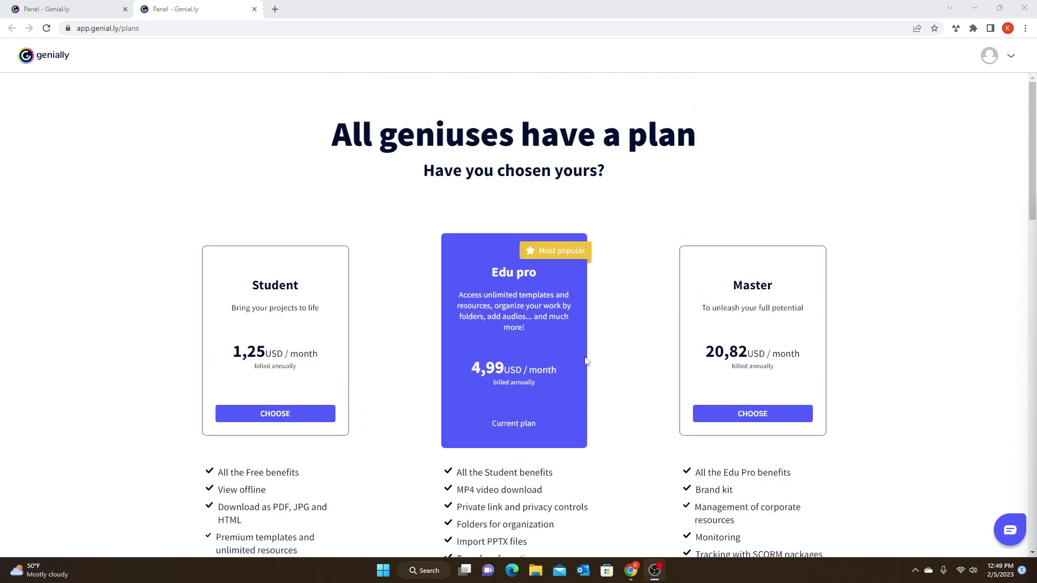
scroll(586, 361, down, 1)
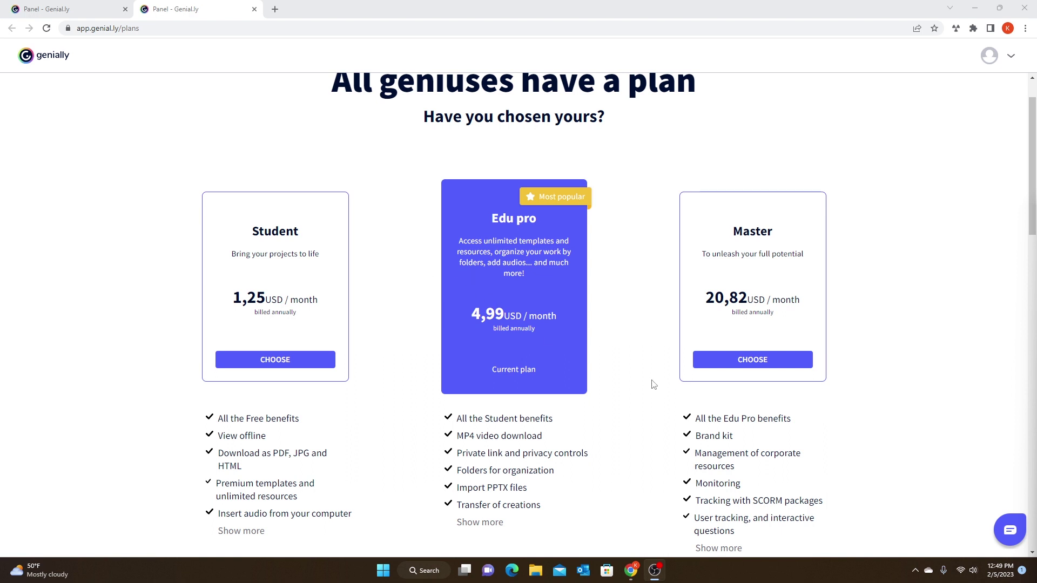
scroll(650, 382, down, 2)
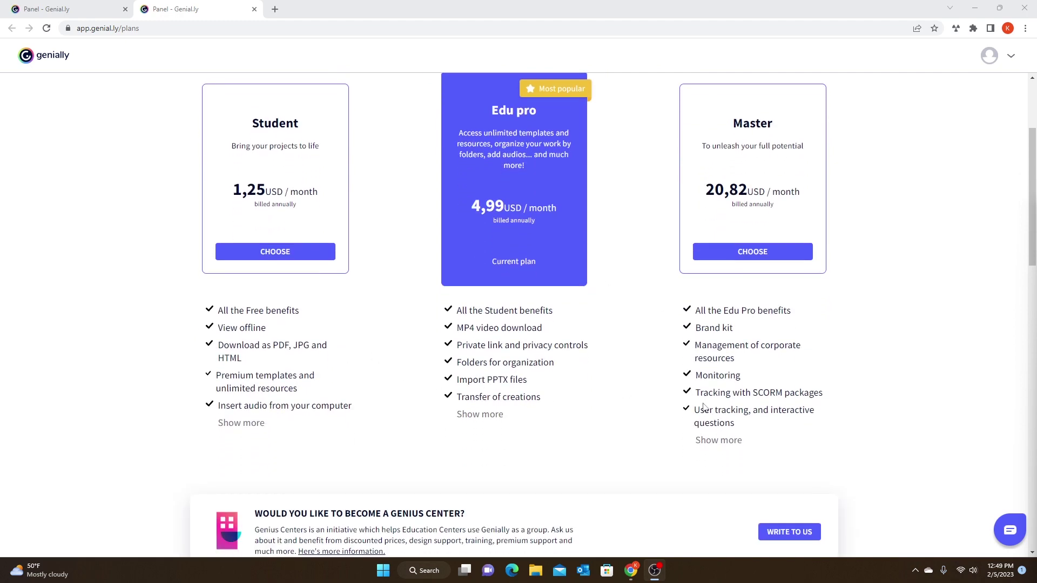
click(483, 417)
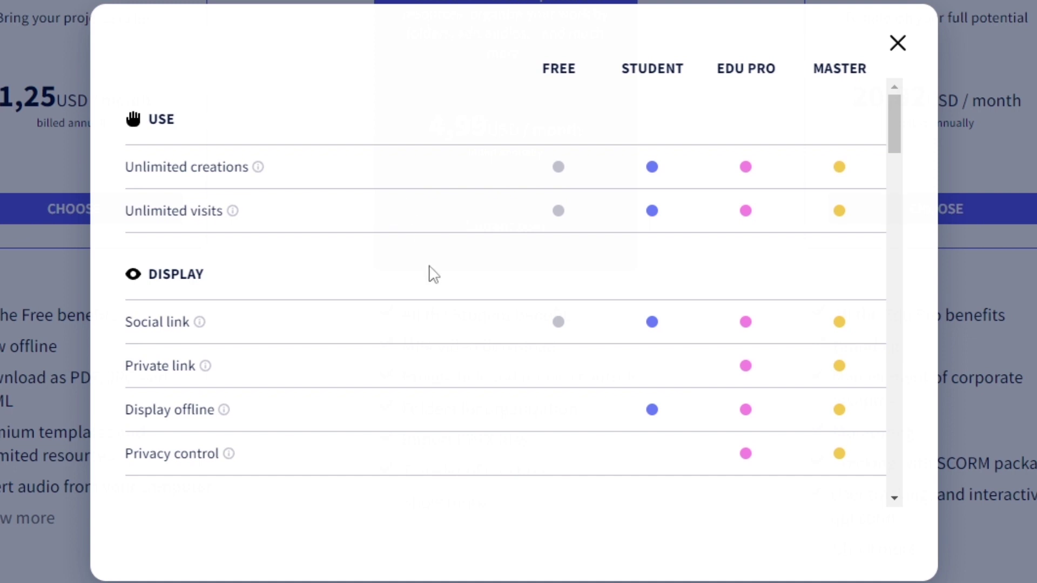
- Scroll the plan comparison to the Brand Personalization rows, past Import PPTX files for Edu Pro and Master
scroll(428, 271, down, 2)
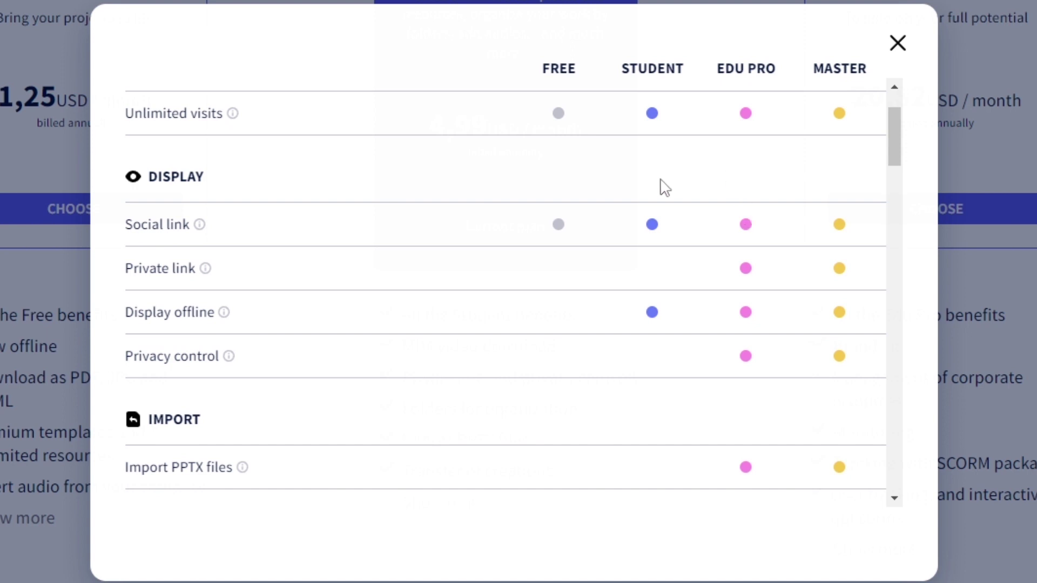
mouse_move(205, 271)
scroll(683, 388, down, 3)
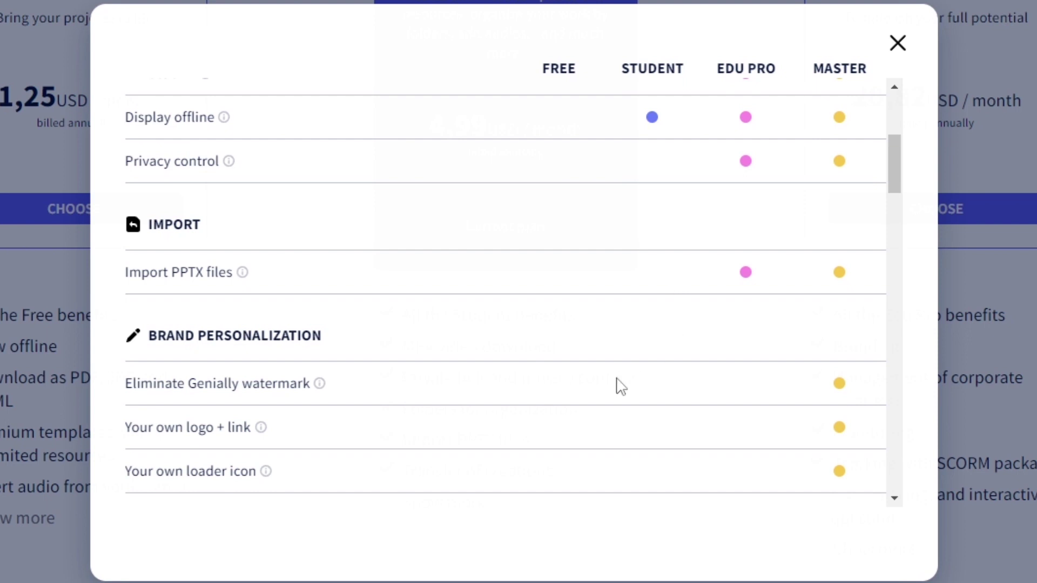
scroll(621, 387, down, 2)
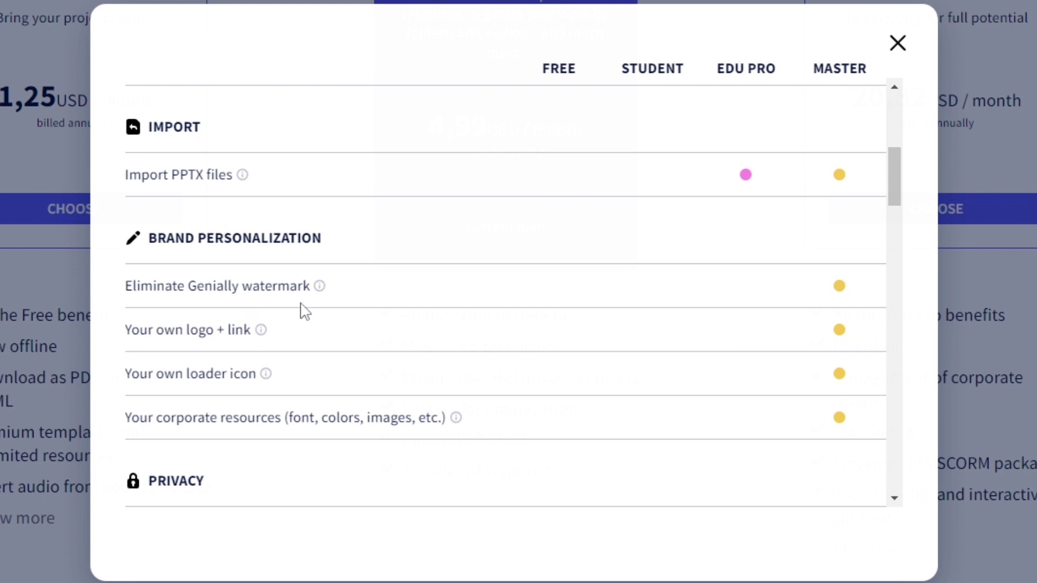
- Scroll the comparison table down from the Organization rows through the plan features
mouse_move(262, 333)
scroll(562, 340, down, 4)
scroll(572, 345, down, 1)
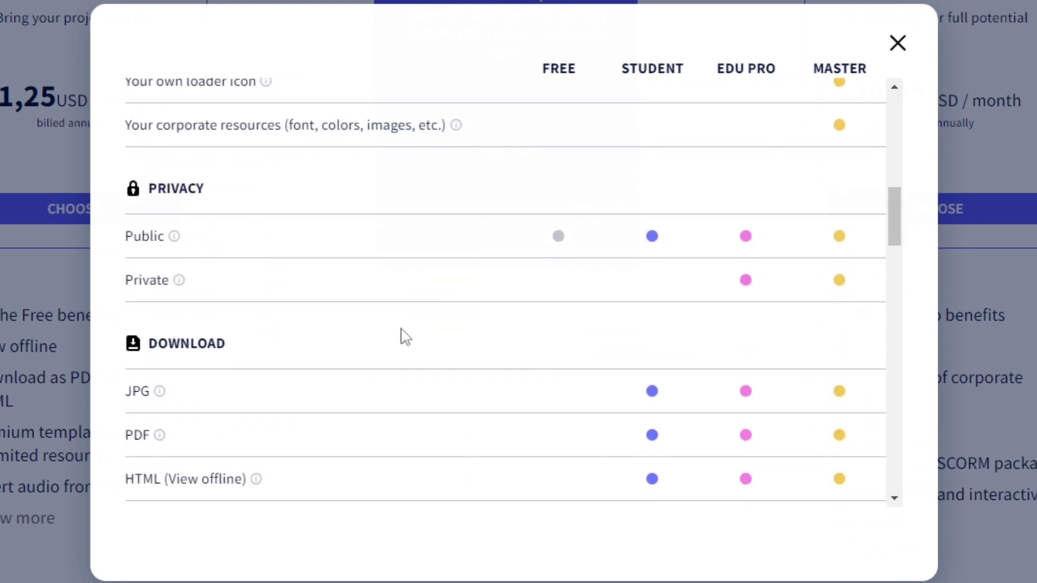
mouse_move(180, 279)
scroll(664, 293, down, 2)
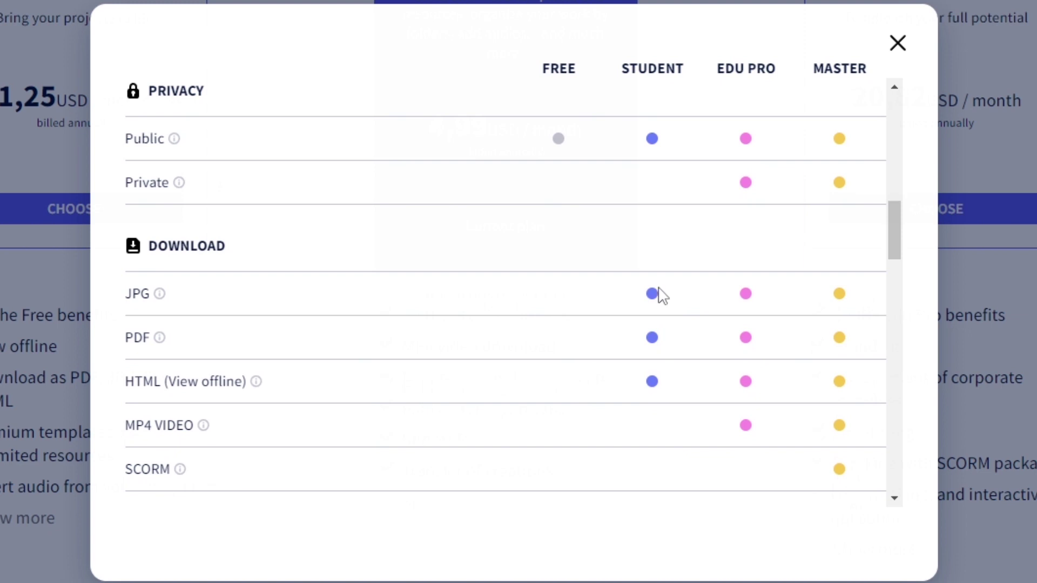
scroll(664, 294, down, 6)
scroll(662, 295, down, 3)
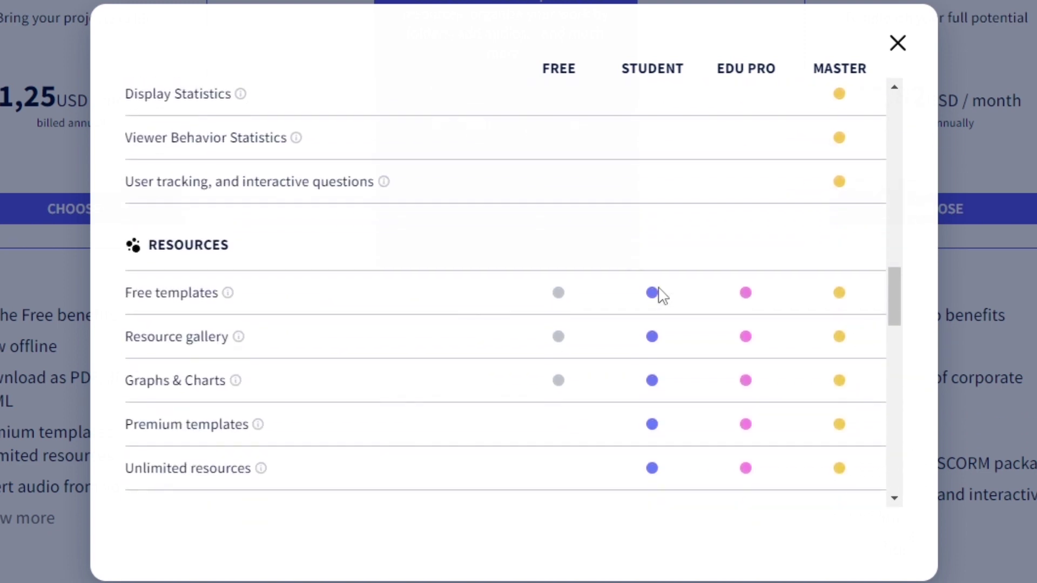
scroll(451, 348, down, 2)
scroll(502, 362, up, 2)
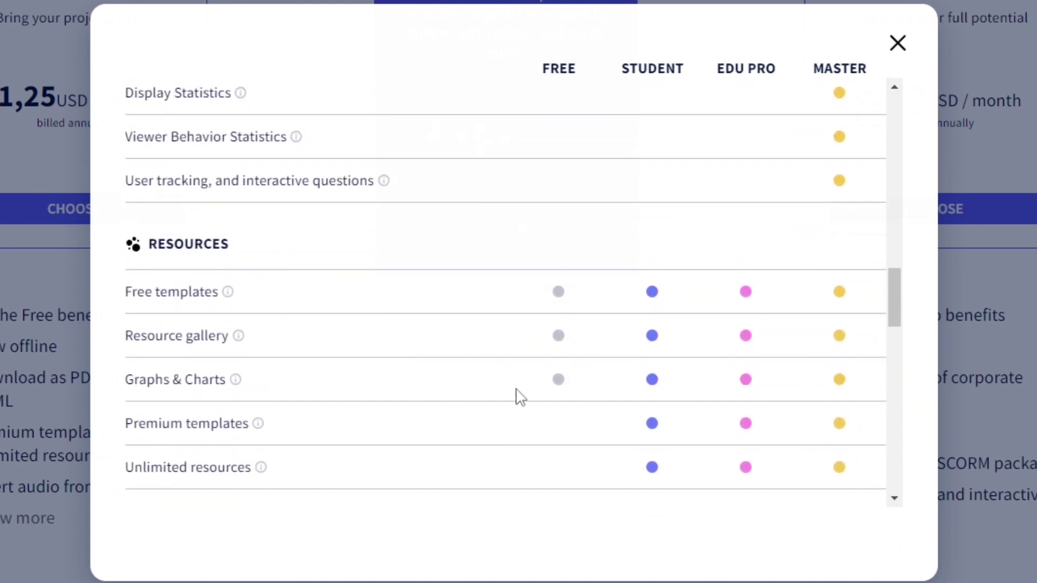
scroll(507, 340, down, 2)
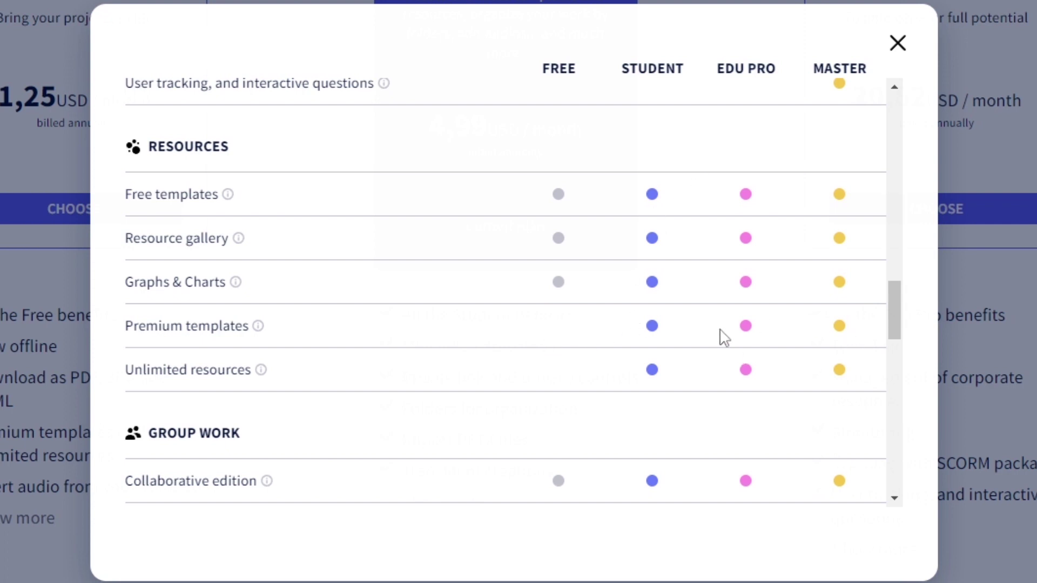
- Read down to the Support and Price rows, then close the comparison table
scroll(687, 319, down, 5)
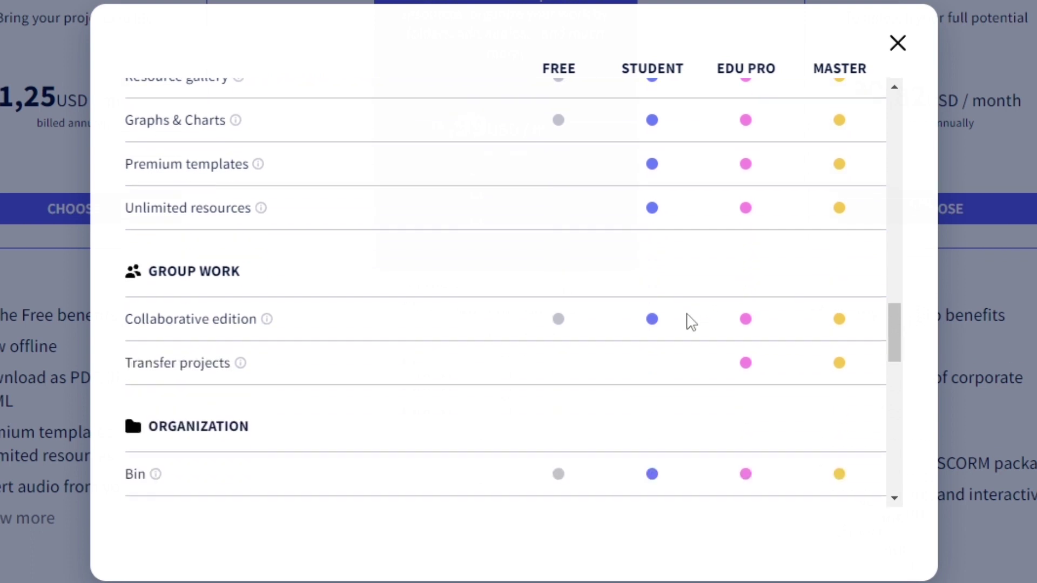
scroll(687, 319, down, 2)
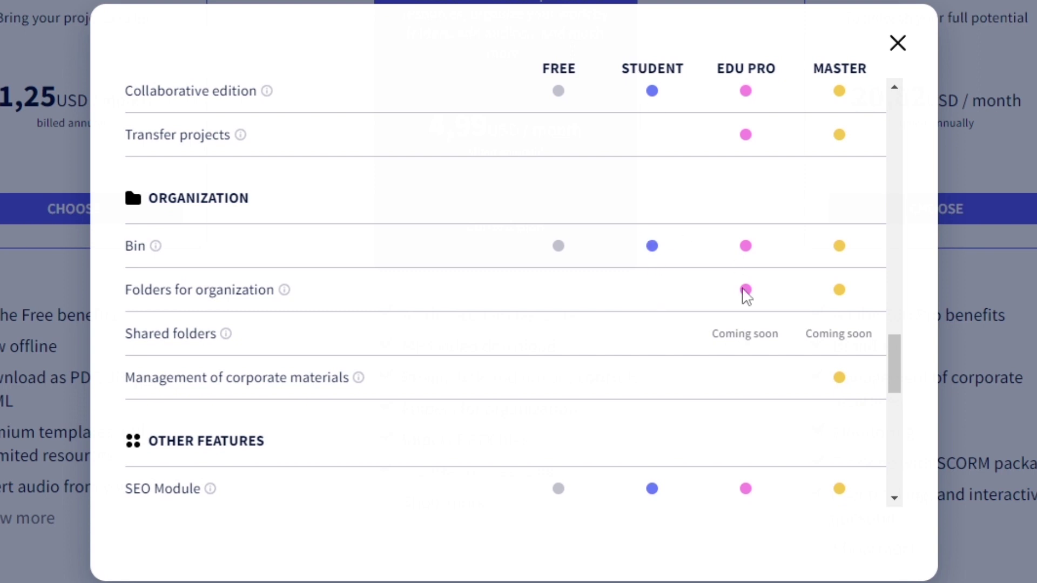
mouse_move(284, 291)
scroll(747, 301, down, 9)
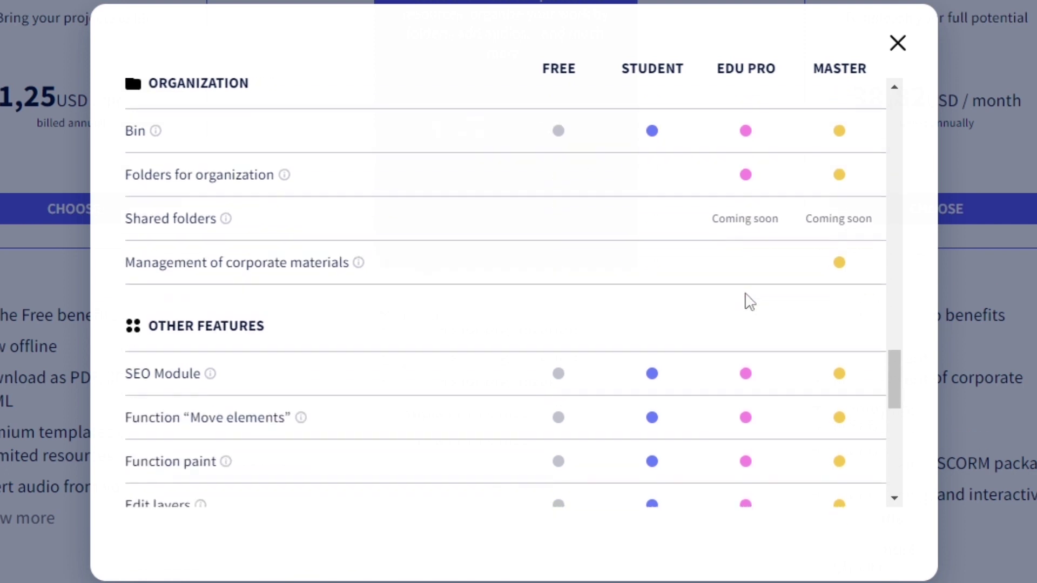
scroll(739, 324, down, 4)
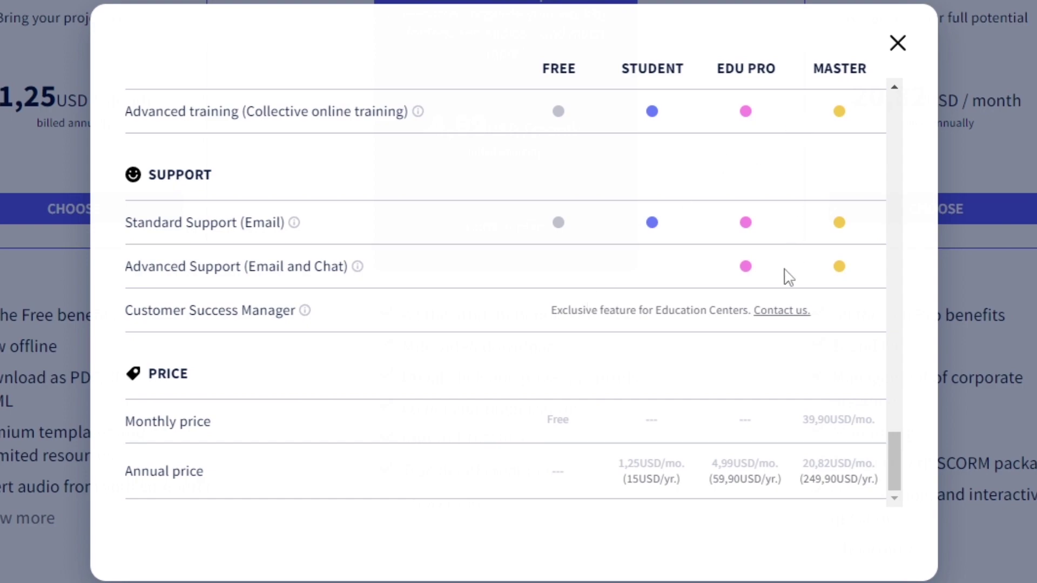
click(898, 44)
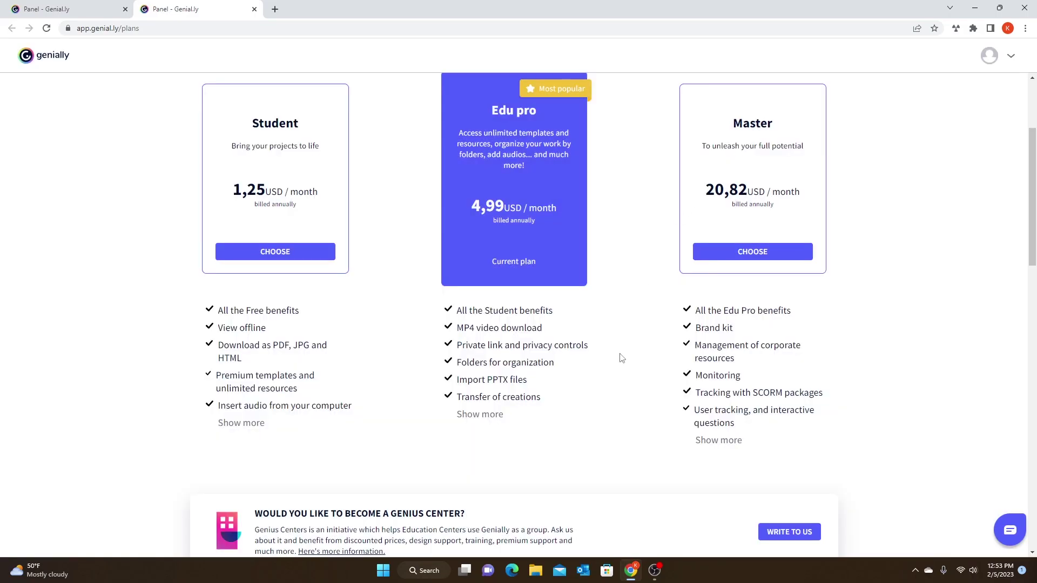
- Scroll the plans page back up, then switch to the creations dashboard tab
scroll(621, 359, up, 1)
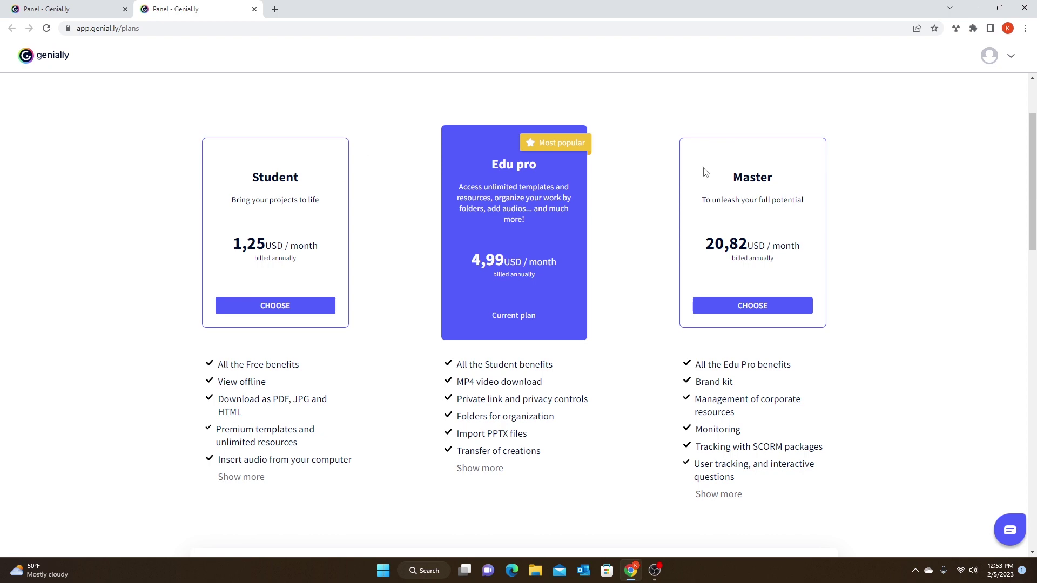
click(96, 18)
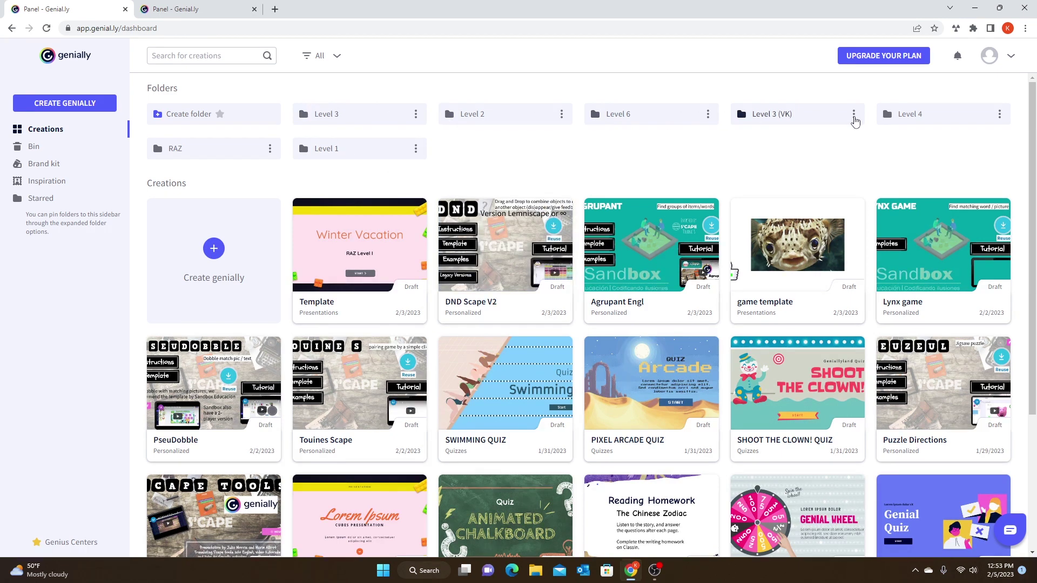
click(493, 121)
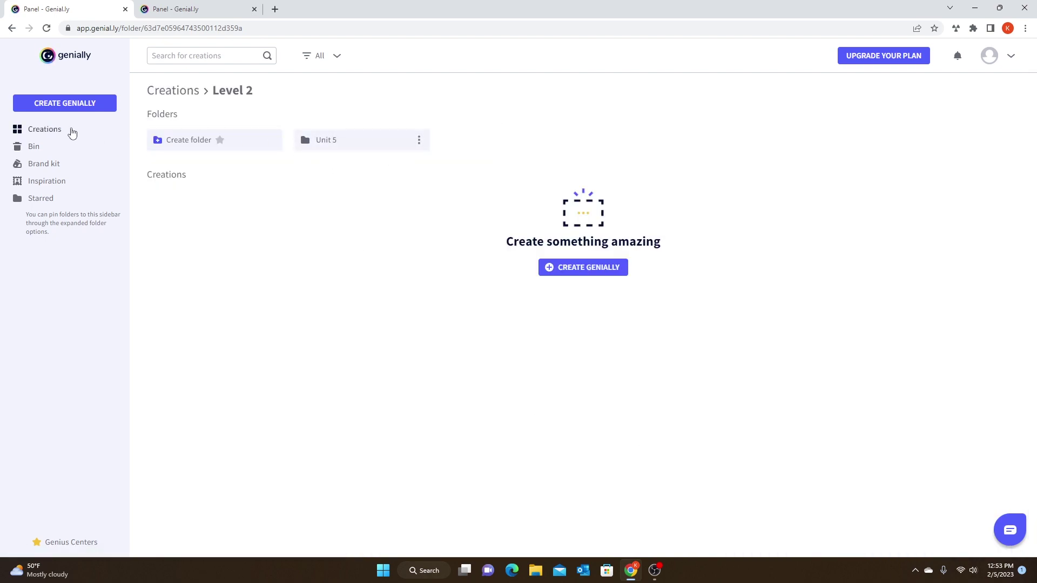
click(72, 132)
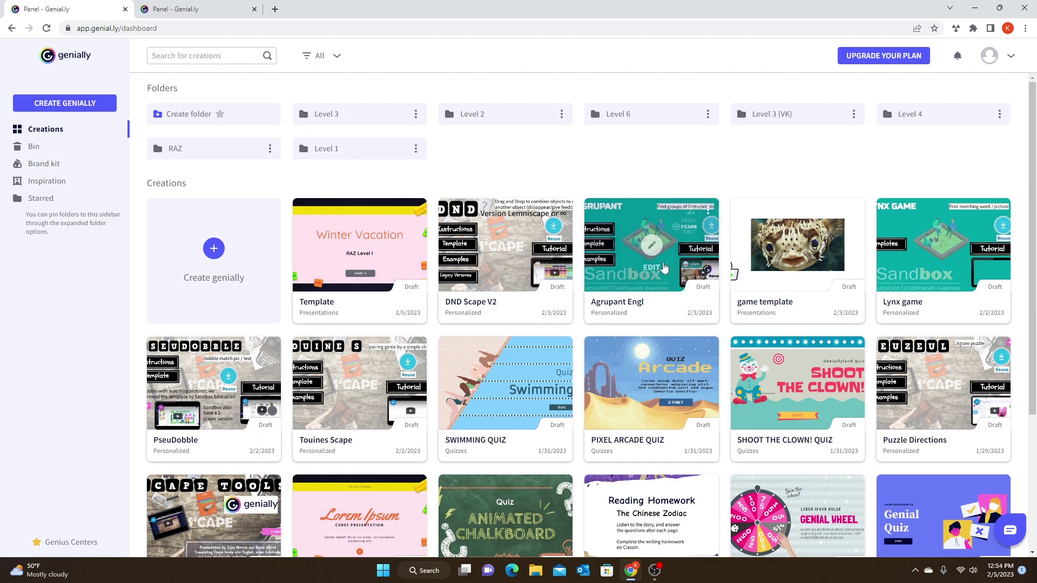
scroll(651, 254, down, 3)
scroll(675, 374, up, 3)
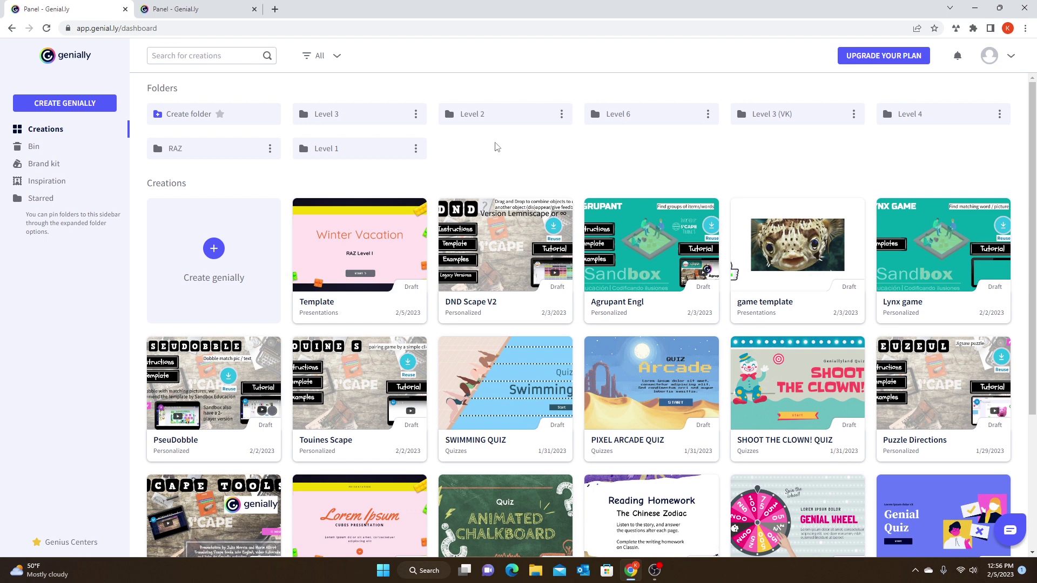
- Edit the Winter Vacation Template presentation and start its preview from the title slide
mouse_move(357, 256)
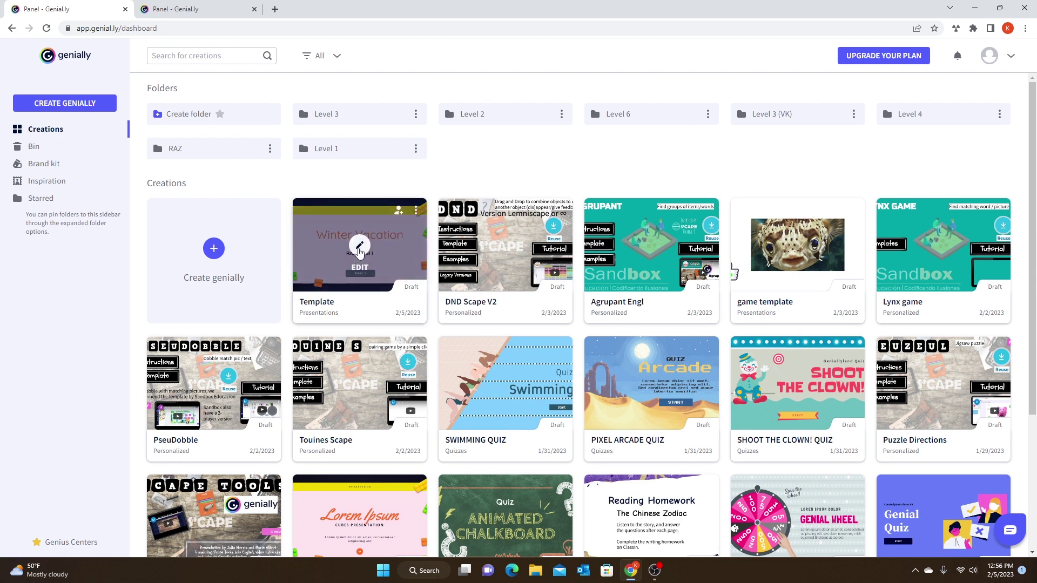
click(359, 249)
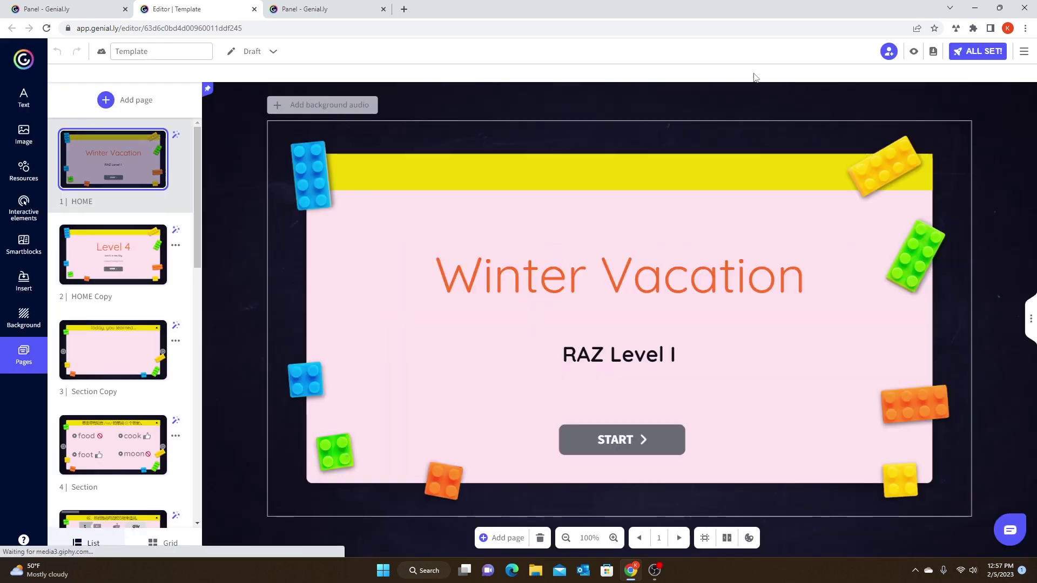
click(920, 53)
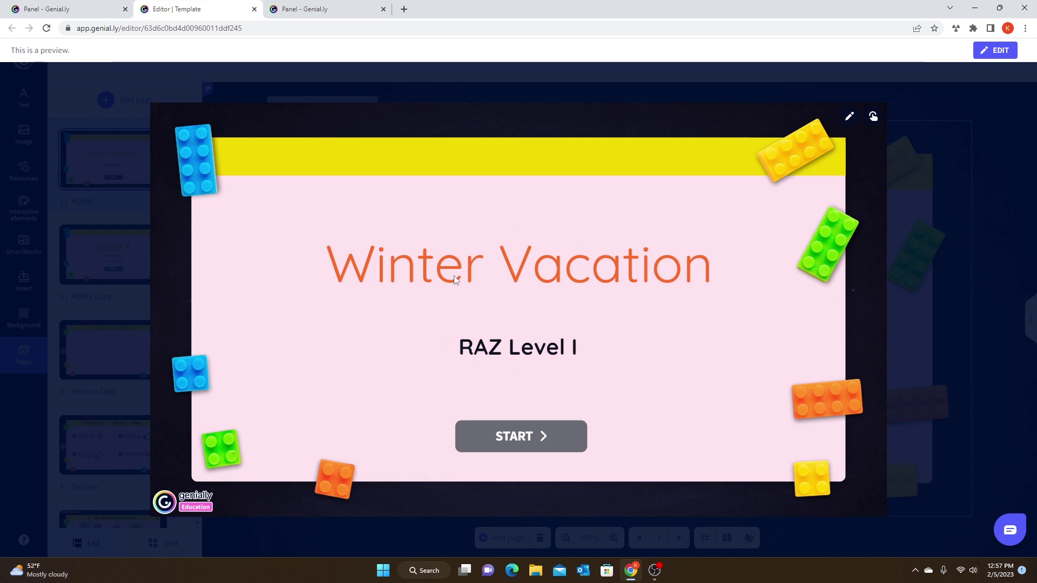
click(553, 433)
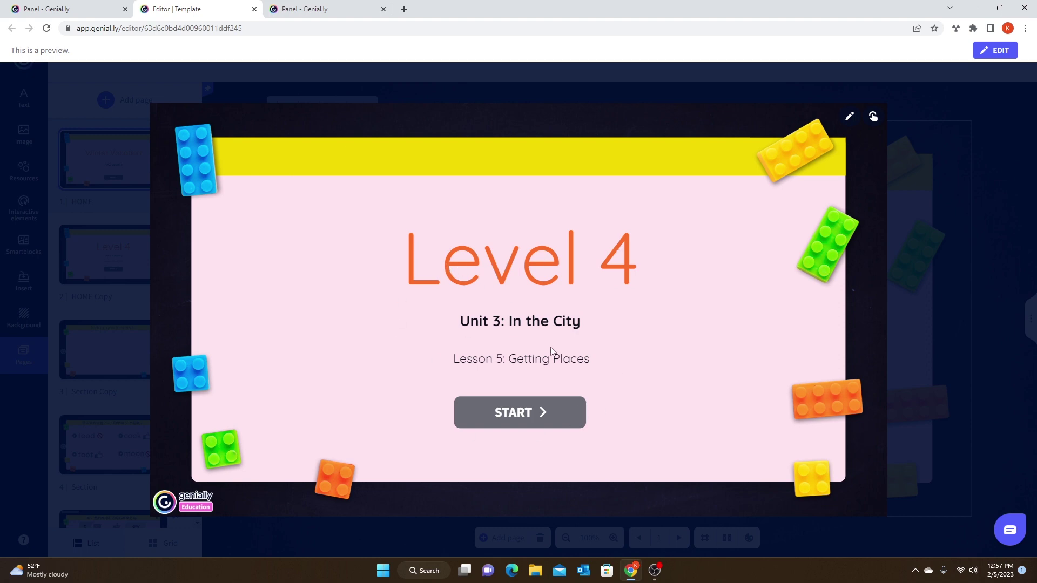
- Advance the preview past the Level 4 and 'Today, you learned' slides
click(530, 414)
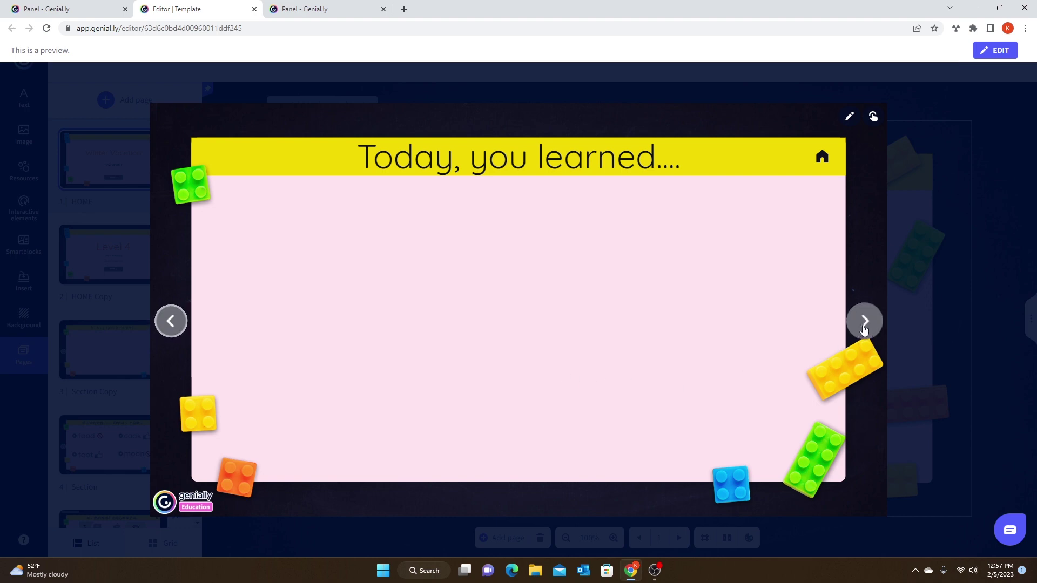
click(864, 324)
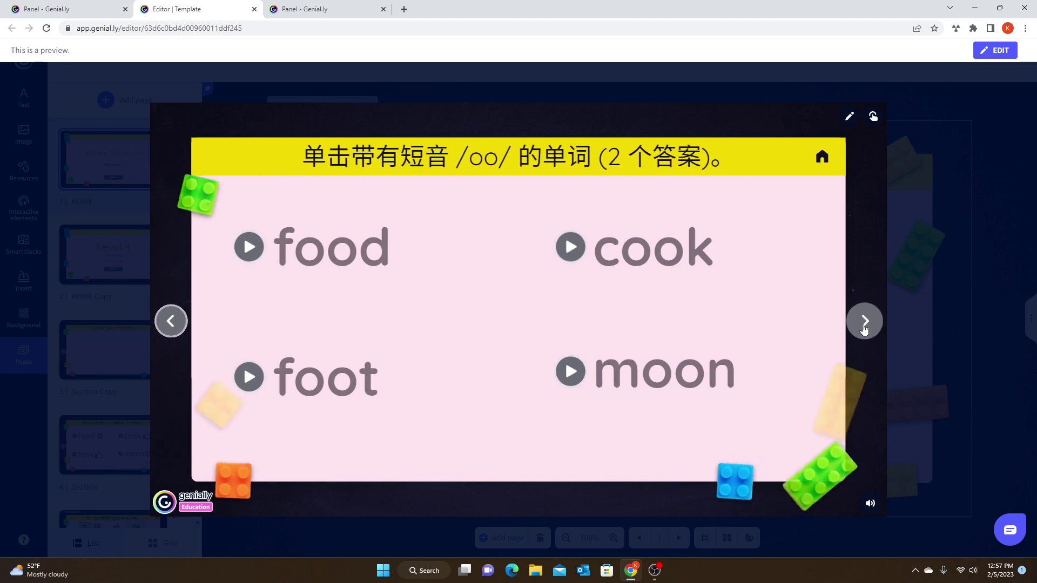